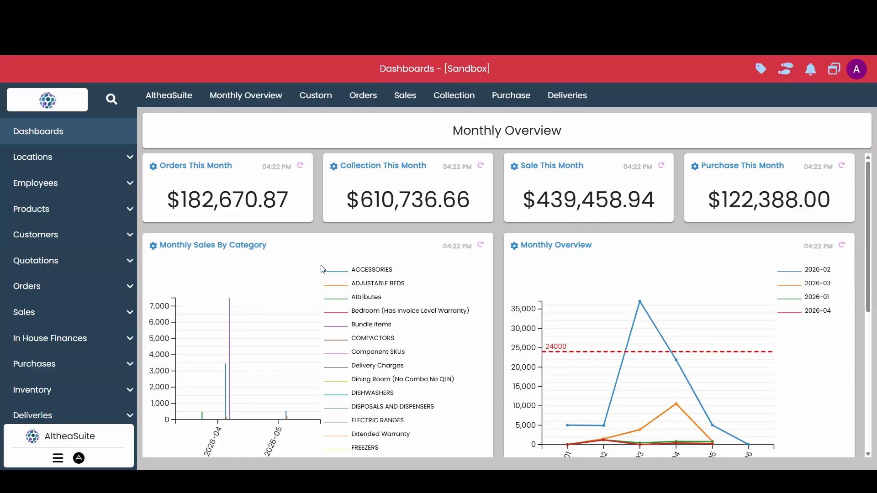
# Open the Delivery Settings from the system settings page
pyautogui.scroll(-4, 96, 265)
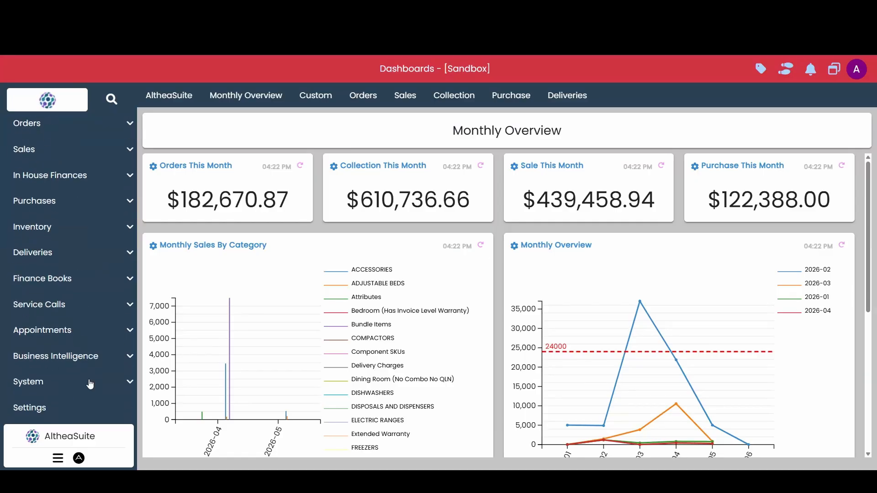
pyautogui.click(42, 412)
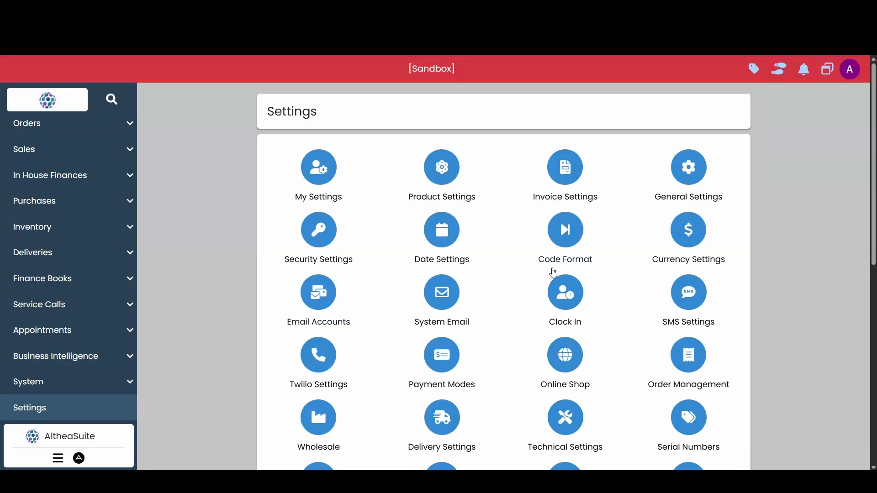
pyautogui.scroll(-2, 539, 263)
pyautogui.scroll(-2, 522, 323)
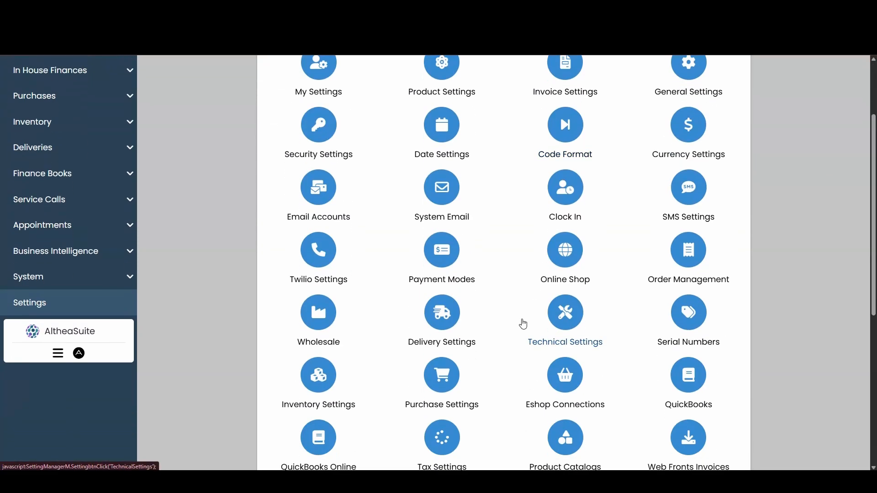
pyautogui.hotkey('ctrl', '+')
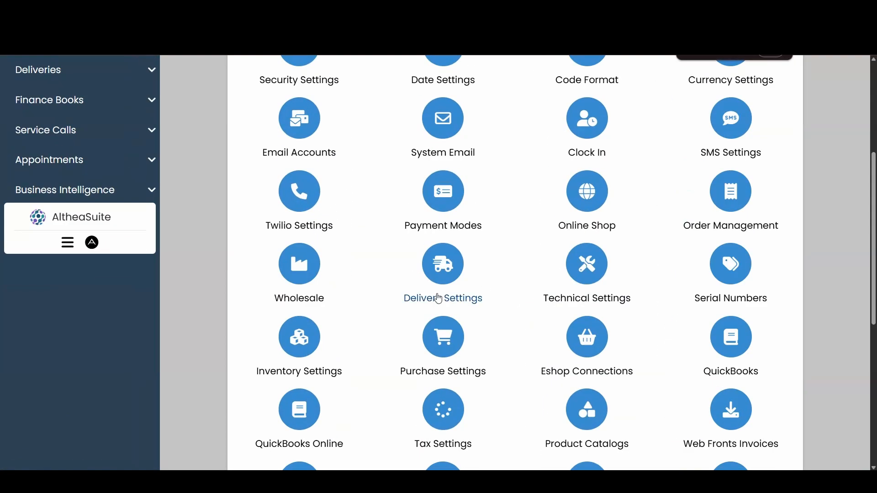
pyautogui.click(447, 277)
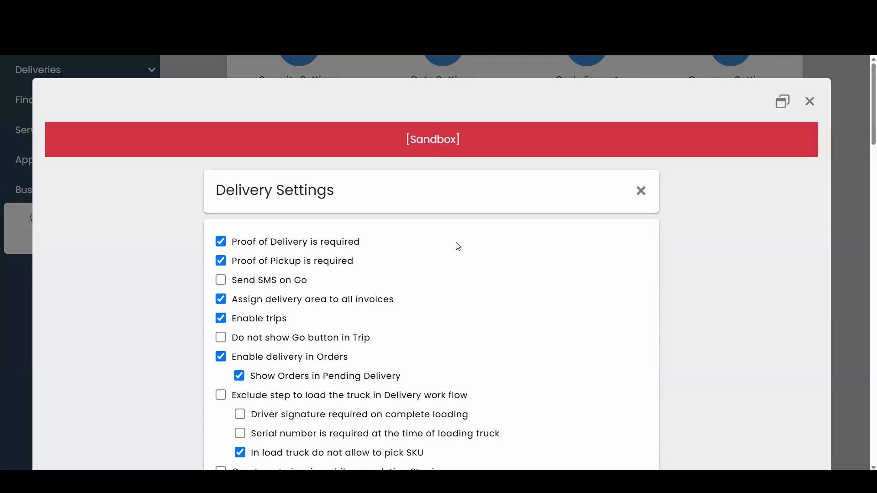
# Examine the proof-of-delivery, trip, order and truck-loading options, and the choices offered for Default Delivery Mode
pyautogui.scroll(-1, 456, 246)
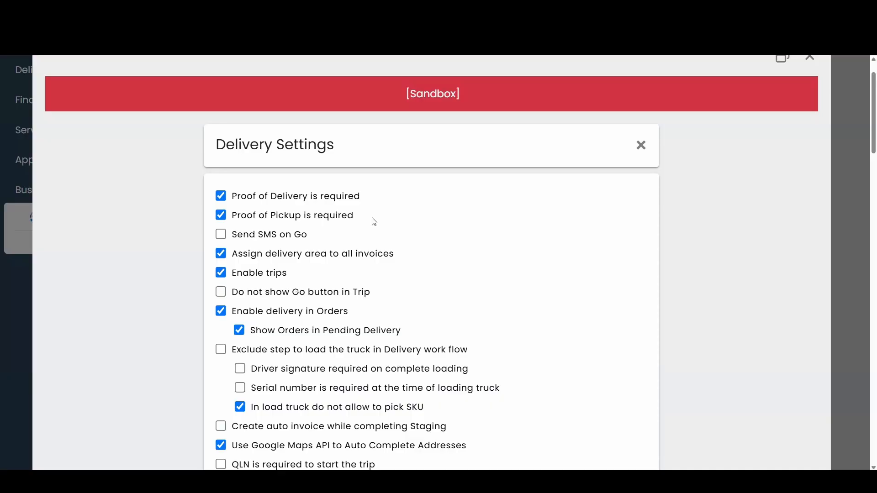
pyautogui.scroll(-2, 375, 222)
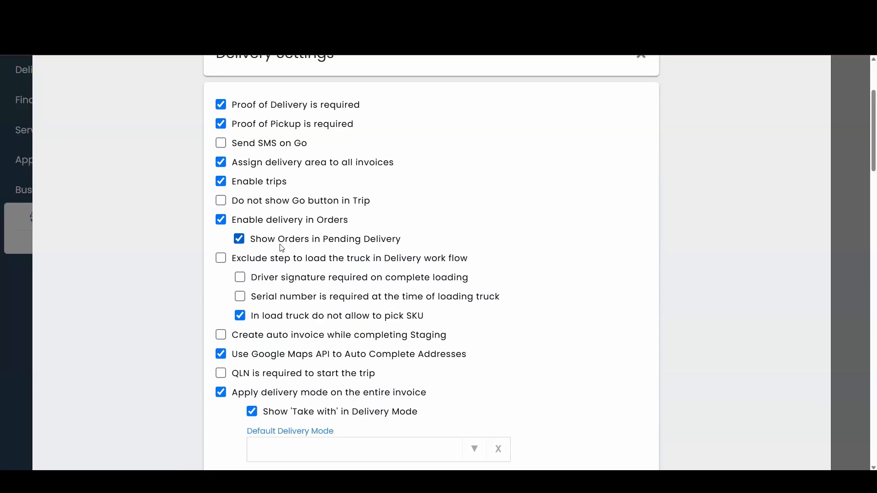
pyautogui.scroll(-1, 281, 248)
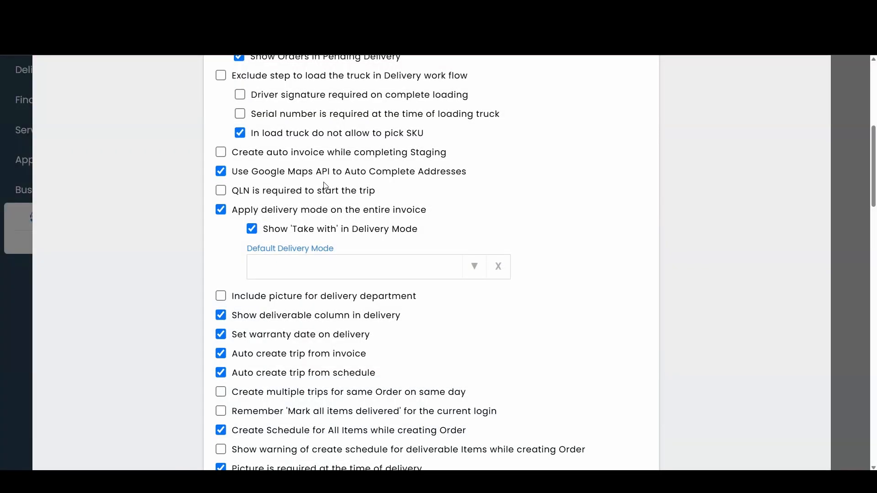
pyautogui.scroll(-1, 304, 190)
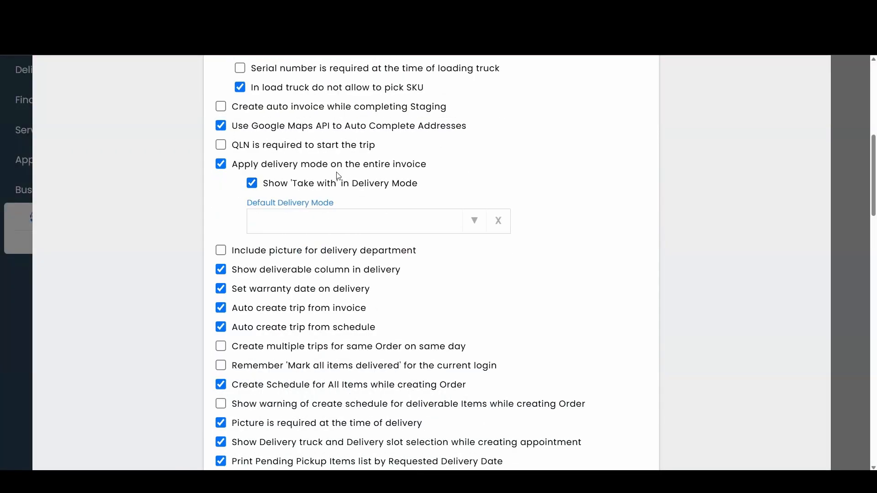
pyautogui.click(445, 223)
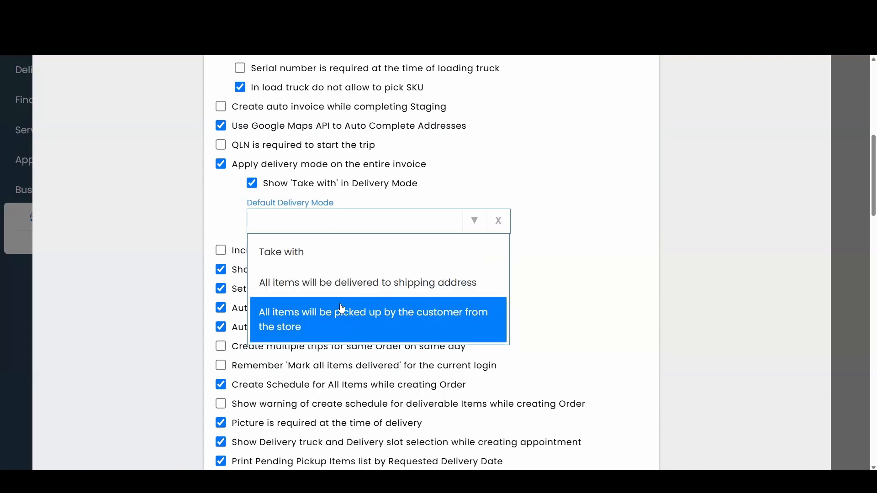
pyautogui.click(608, 291)
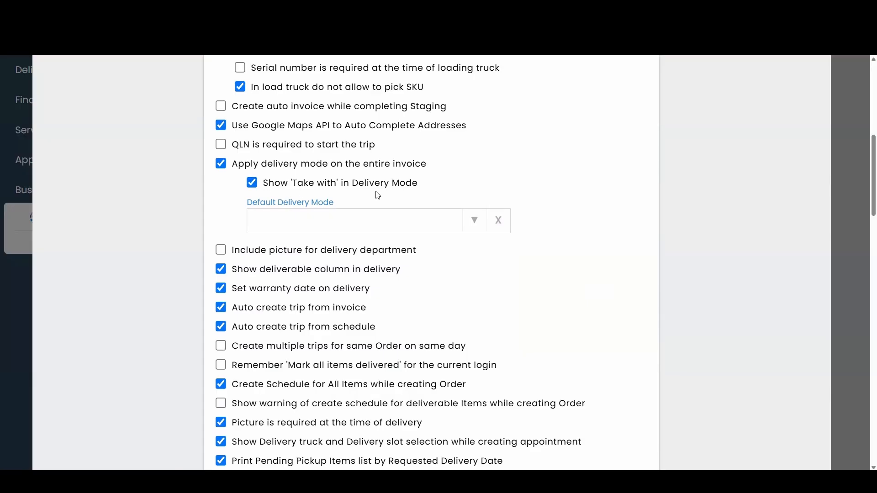
# Examine the options for automatic trip creation, order scheduling, delivery pictures and staging
pyautogui.scroll(-2, 237, 196)
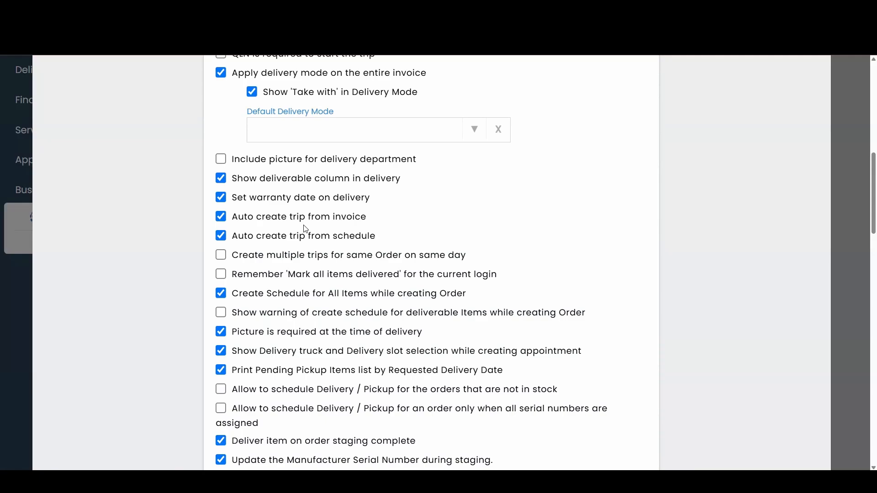
pyautogui.scroll(-1, 306, 228)
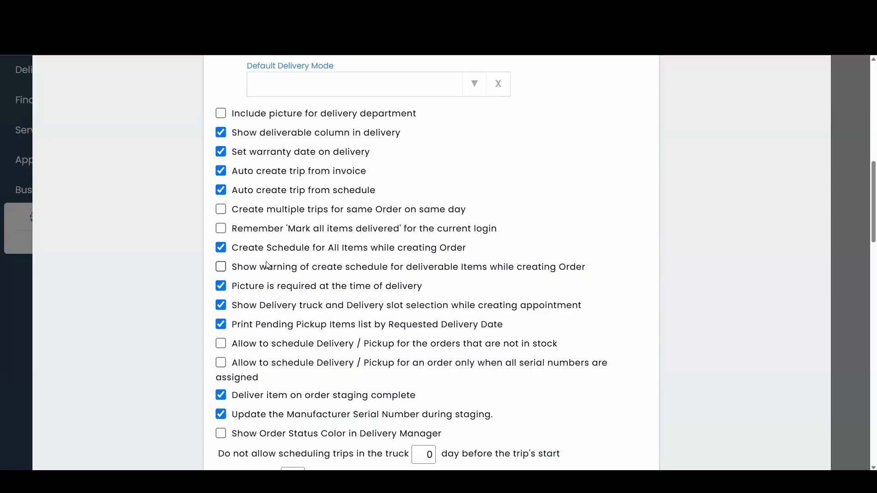
pyautogui.click(274, 236)
pyautogui.click(388, 234)
pyautogui.scroll(-3, 324, 279)
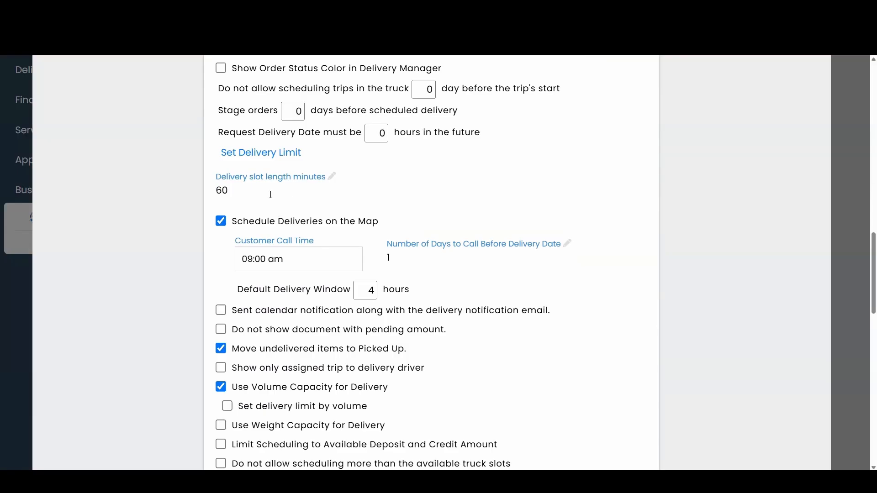
# Inspect the delivery slot length, customer call time and days-to-call fields without changing them
pyautogui.click(270, 194)
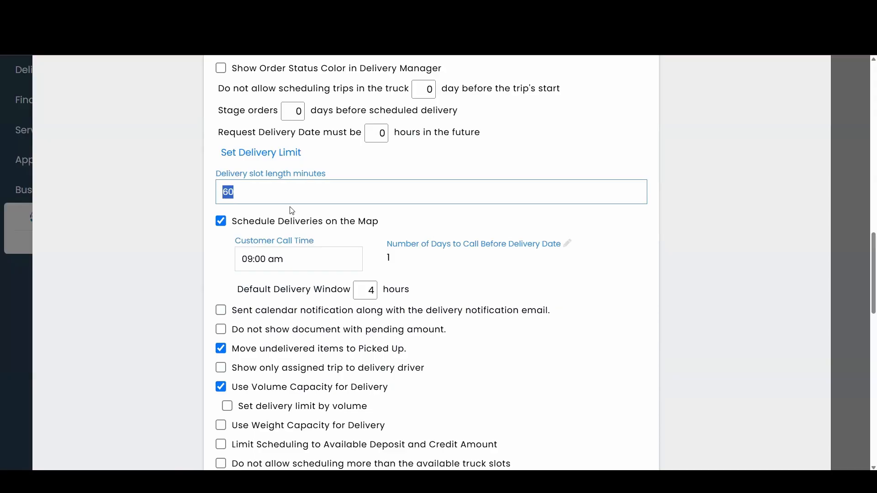
pyautogui.click(155, 221)
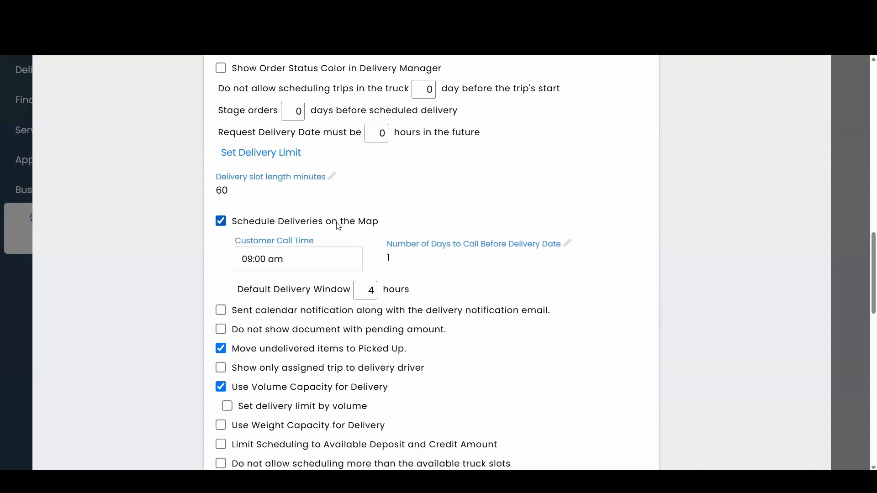
pyautogui.scroll(-1, 338, 226)
pyautogui.click(238, 219)
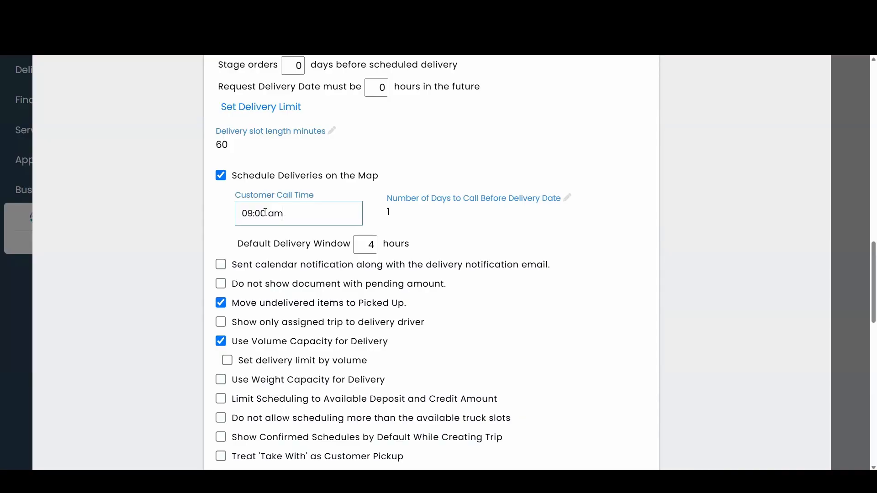
pyautogui.click(465, 204)
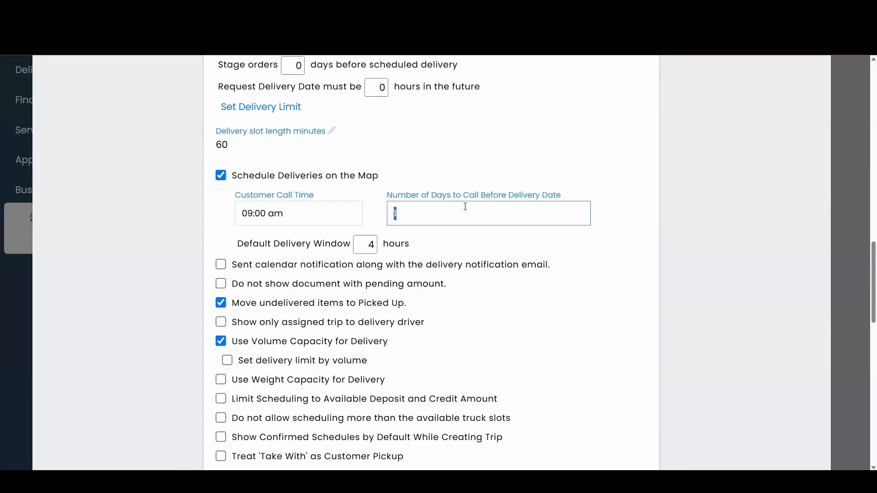
pyautogui.click(506, 163)
pyautogui.click(430, 223)
pyautogui.click(607, 252)
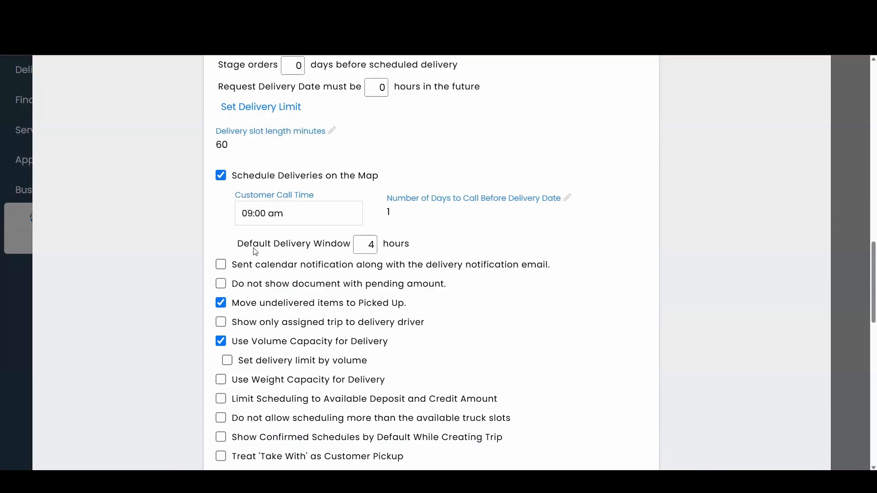
# Set the Default Delivery Window to 2 hours
pyautogui.click(365, 249)
pyautogui.click(423, 252)
pyautogui.doubleClick(371, 245)
pyautogui.write('12')
pyautogui.press('BackSpace')
pyautogui.press('BackSpace')
pyautogui.write('2')
pyautogui.click(419, 246)
# Toggle "Do not show document with pending amount" and "Show only assigned trip to delivery driver" on and back off
pyautogui.scroll(-1, 293, 247)
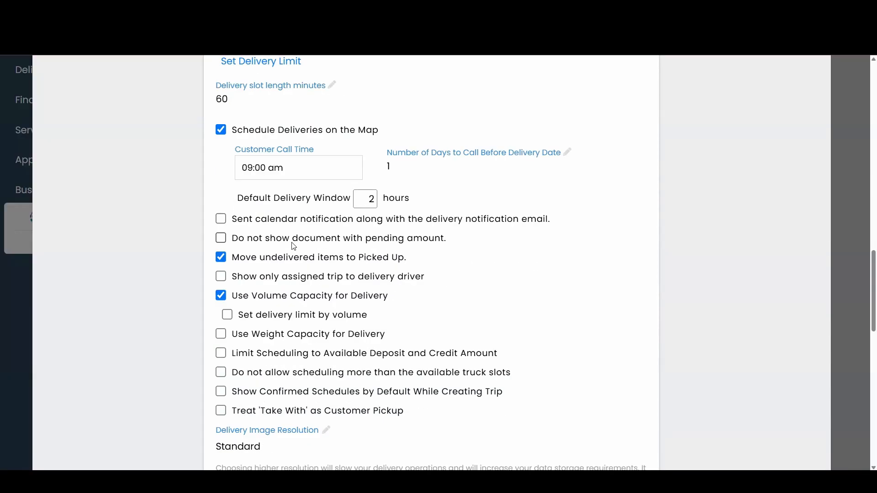
pyautogui.click(257, 240)
pyautogui.click(257, 239)
pyautogui.scroll(-1, 256, 240)
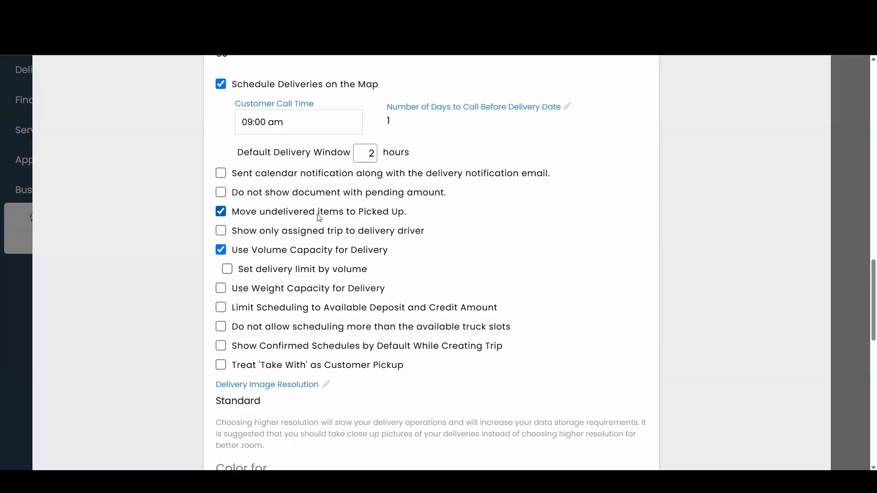
pyautogui.click(276, 232)
pyautogui.click(277, 231)
pyautogui.click(349, 235)
pyautogui.click(361, 232)
# Toggle the deposit and credit scheduling limit and the available truck slots restriction on and back off
pyautogui.scroll(-3, 462, 239)
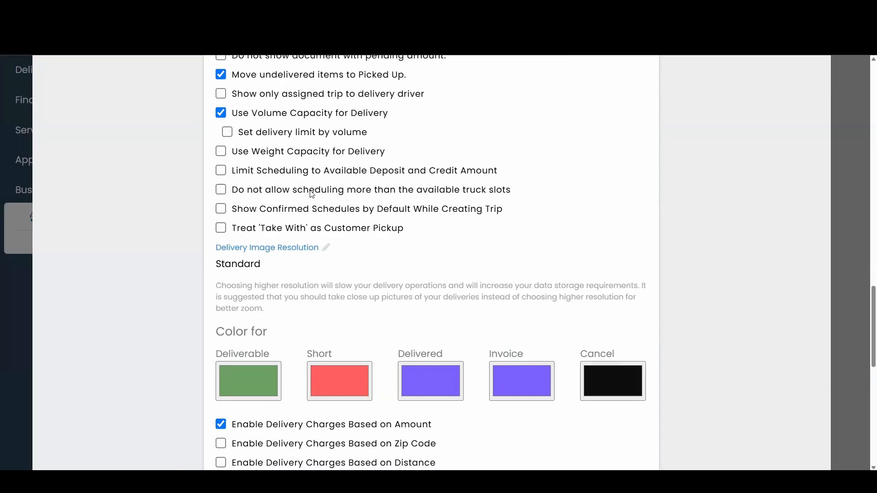
pyautogui.scroll(1, 312, 194)
pyautogui.click(222, 217)
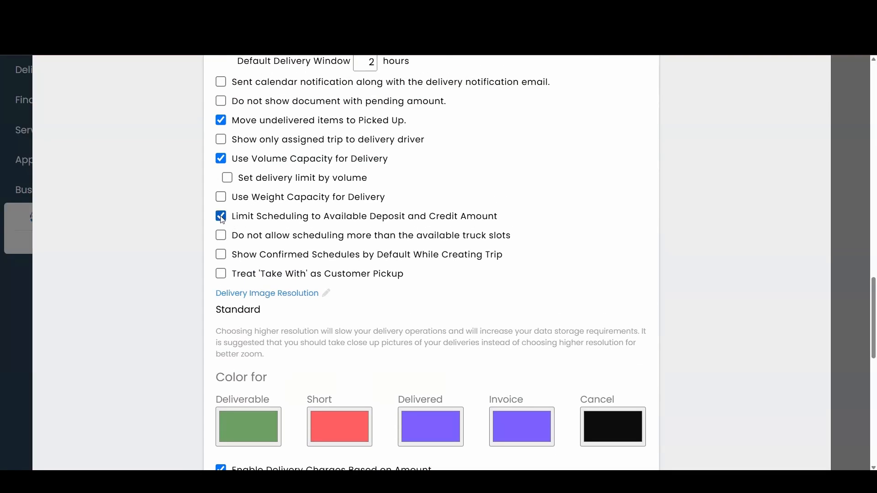
pyautogui.click(222, 218)
pyautogui.click(223, 237)
pyautogui.click(223, 236)
# Look at the color choices for the Cancel, Invoice and Delivered statuses without changing them
pyautogui.scroll(-5, 345, 250)
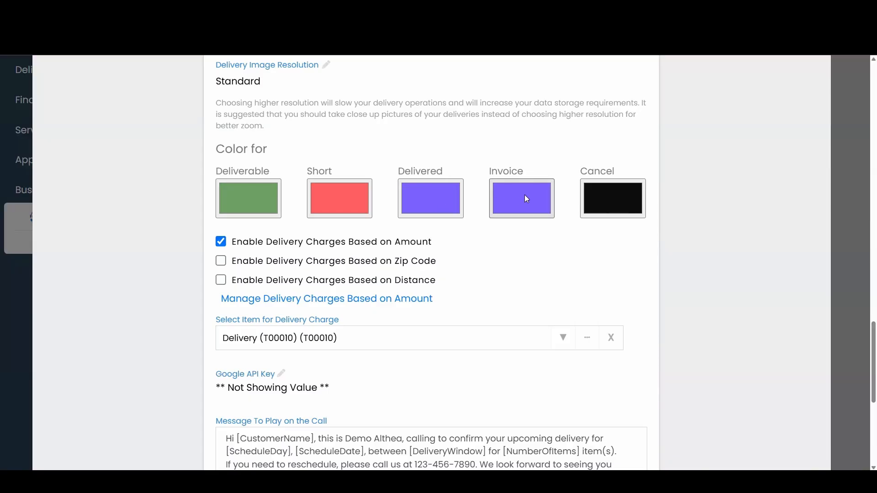
pyautogui.click(624, 212)
pyautogui.click(689, 197)
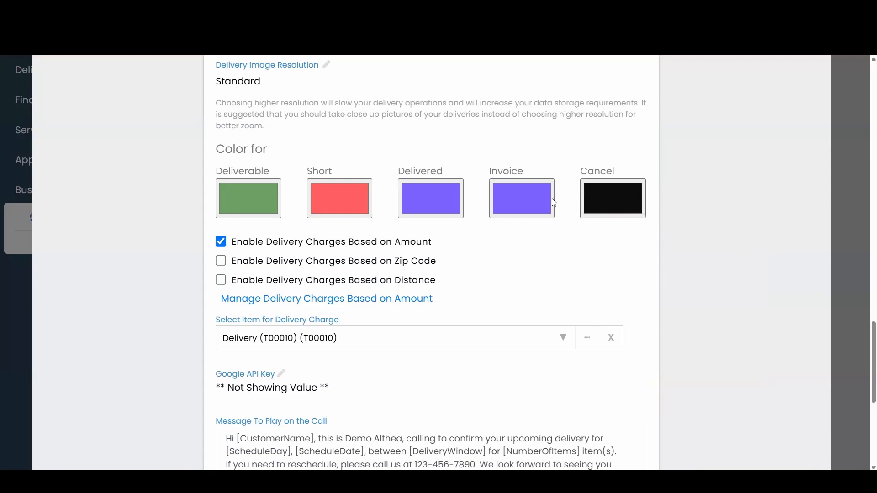
pyautogui.click(524, 207)
pyautogui.click(419, 183)
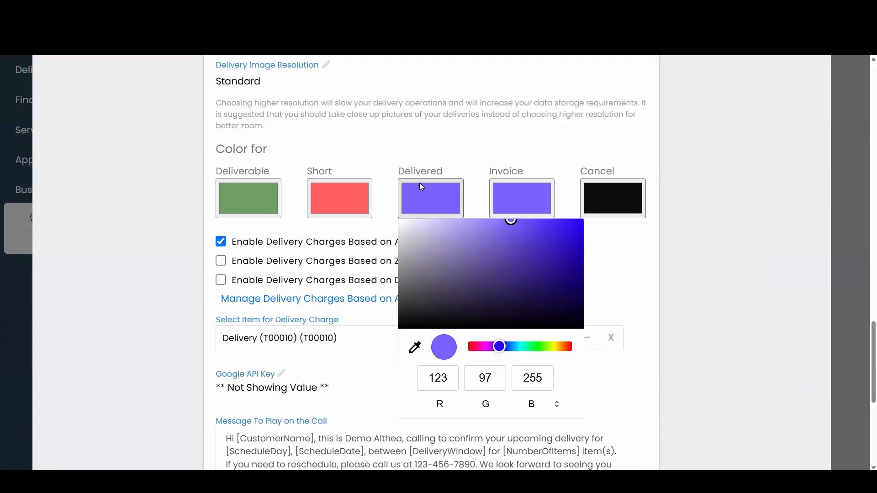
pyautogui.click(805, 253)
# View the management page for delivery charges based on amount and inspect the delivery charge item selection
pyautogui.scroll(-2, 633, 188)
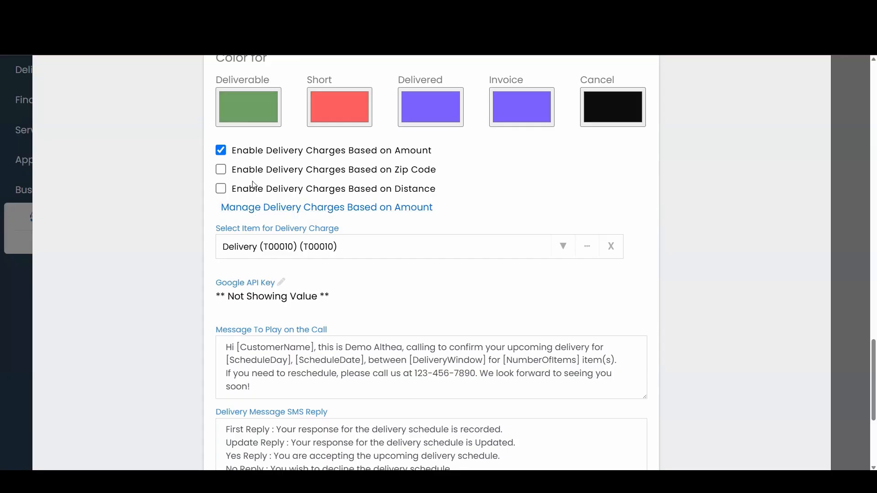
pyautogui.click(344, 208)
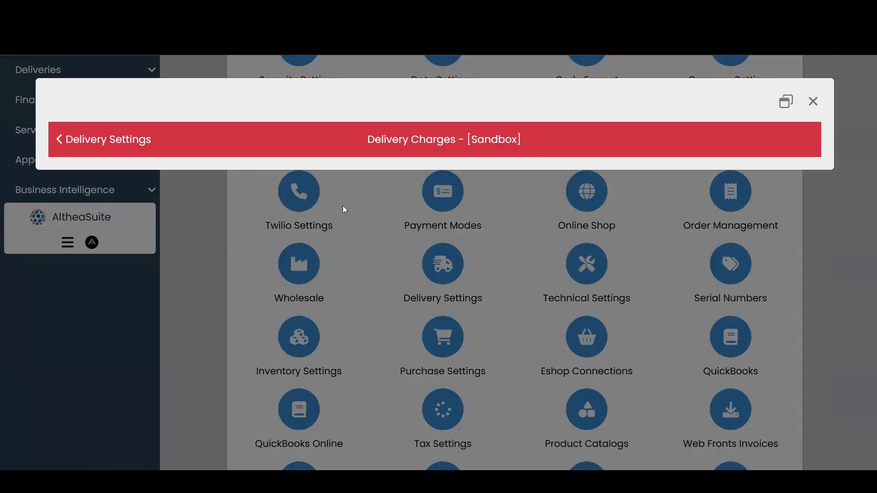
pyautogui.scroll(-1, 373, 334)
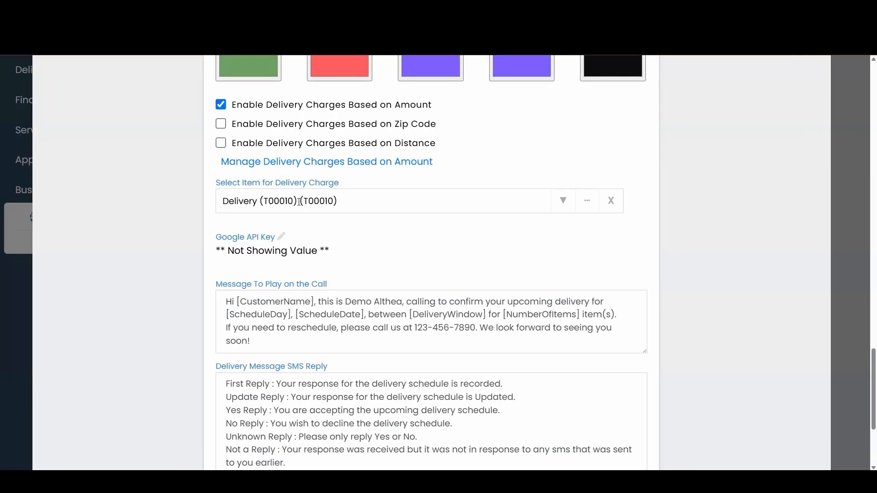
pyautogui.click(254, 201)
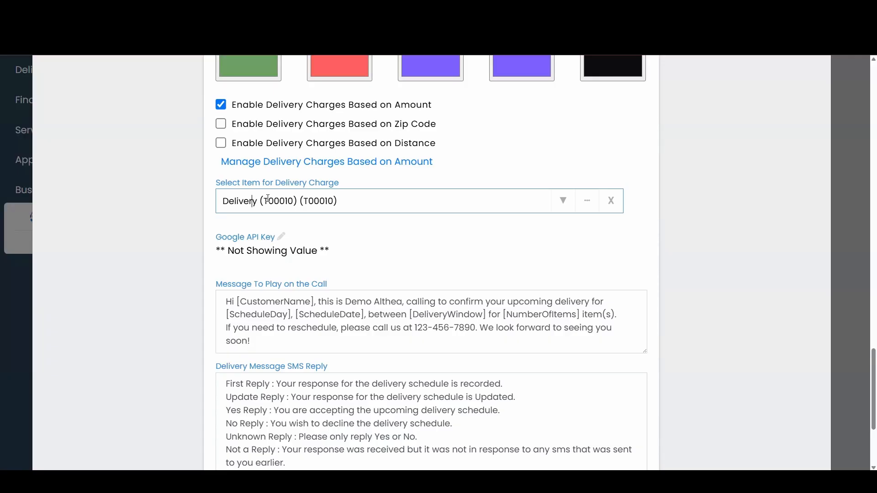
# Inspect the Google API Key, Message To Play on the Call and Delivery Message SMS Reply fields
pyautogui.scroll(-1, 277, 200)
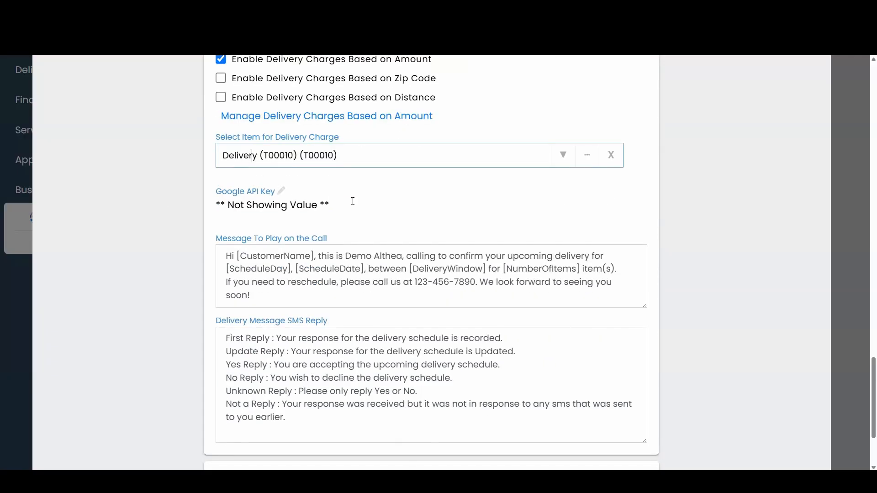
pyautogui.click(354, 201)
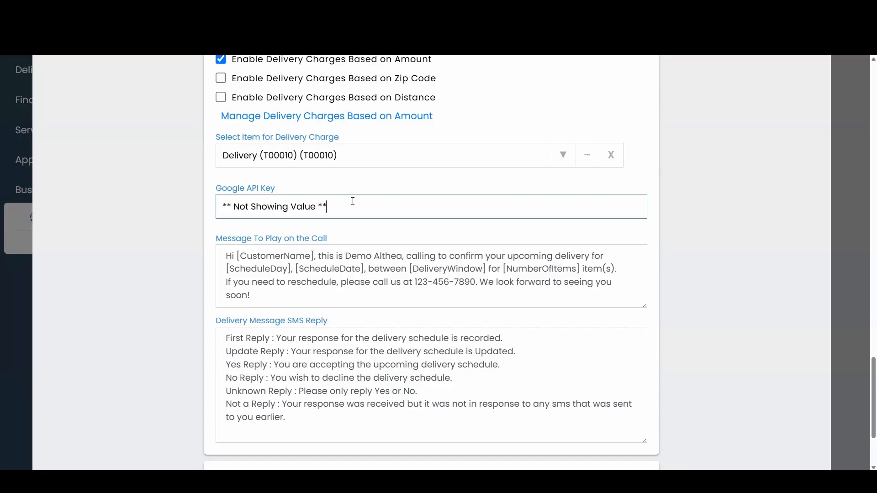
pyautogui.scroll(-2, 354, 201)
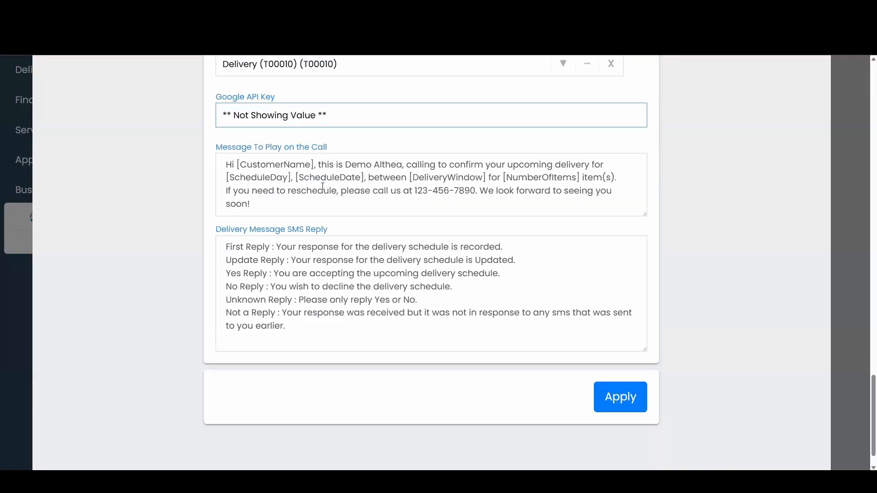
pyautogui.click(294, 195)
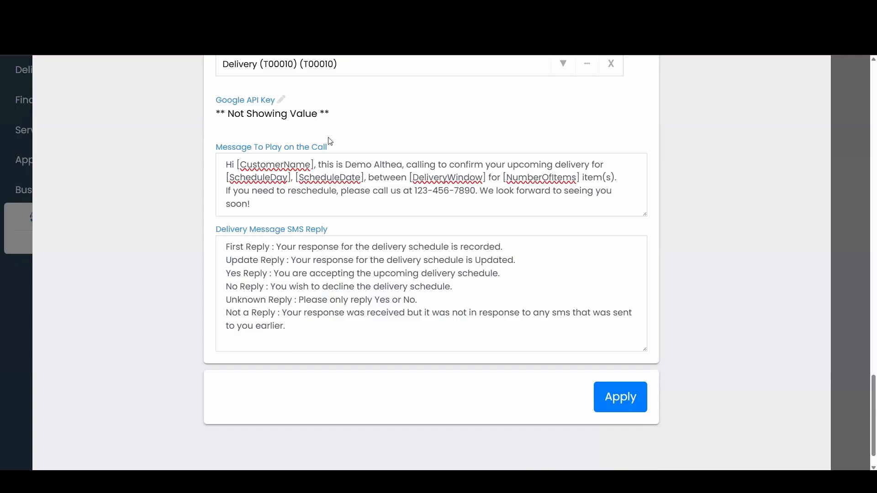
pyautogui.click(290, 272)
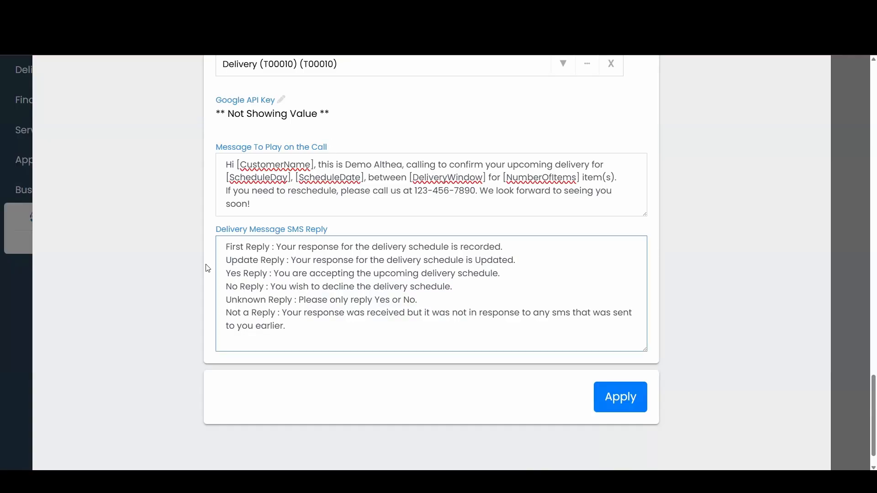
# Review the delivery charge options and the call and SMS reply messages once more, and apply the delivery settings
pyautogui.click(197, 300)
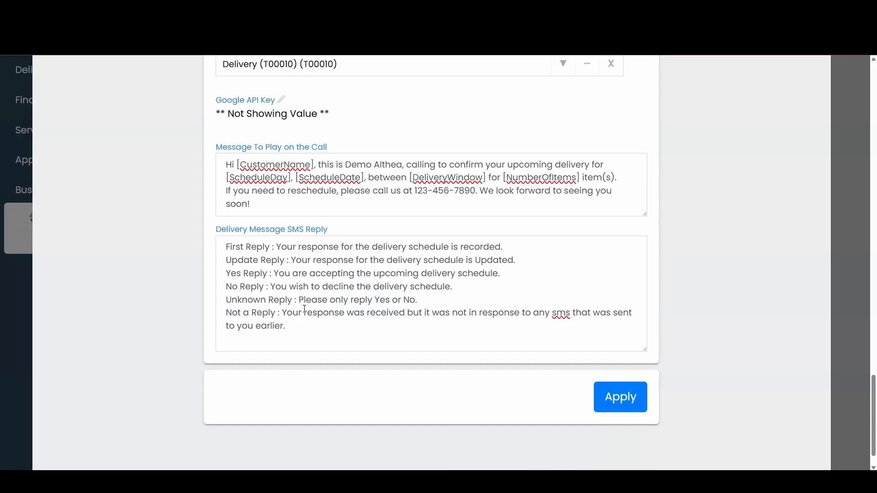
pyautogui.scroll(-2, 576, 392)
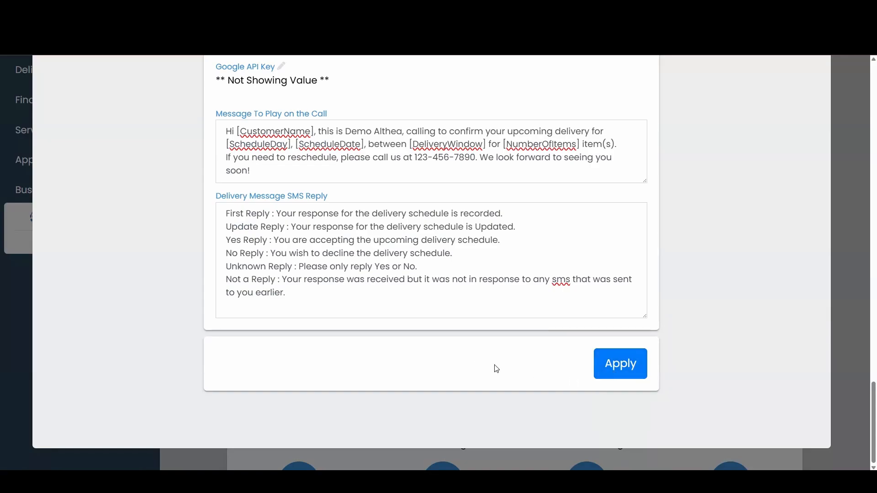
pyautogui.scroll(4, 497, 369)
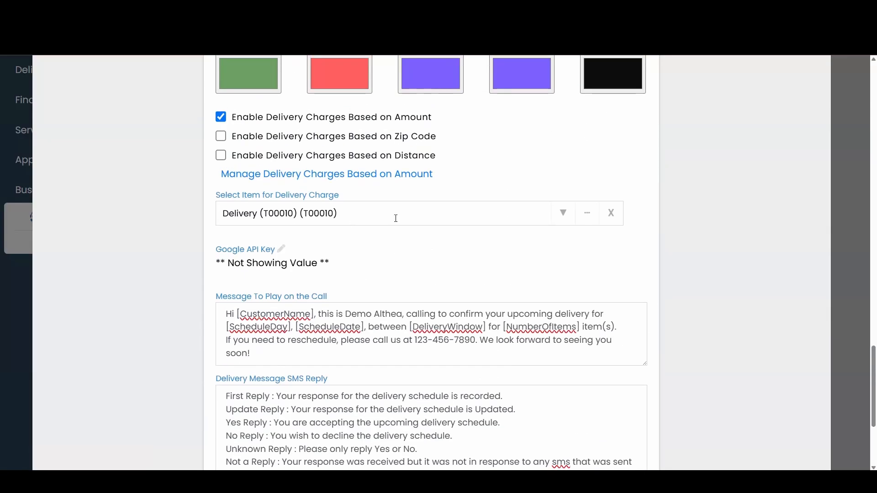
pyautogui.scroll(-4, 396, 218)
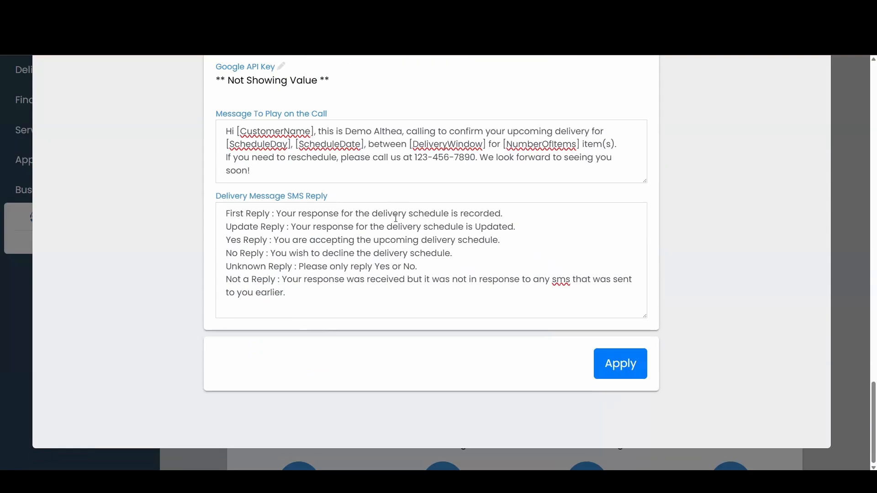
pyautogui.click(619, 371)
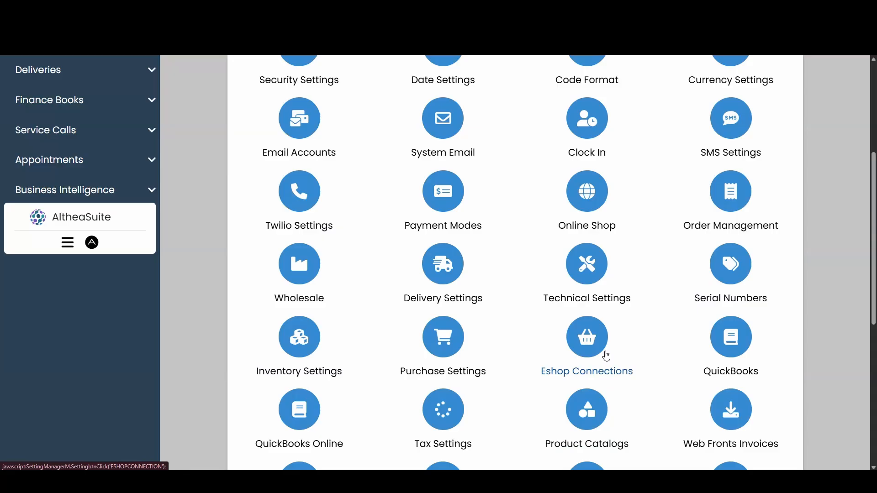
pyautogui.hotkey('ctrl', '-')
pyautogui.click(558, 299)
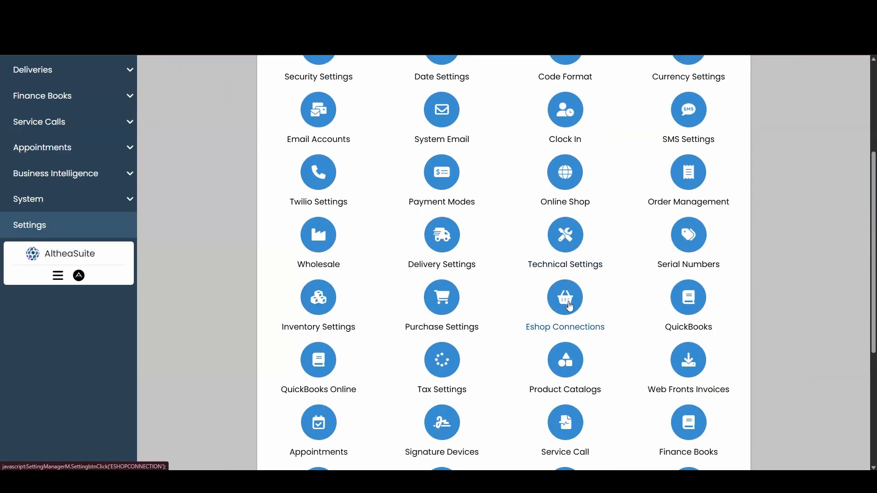